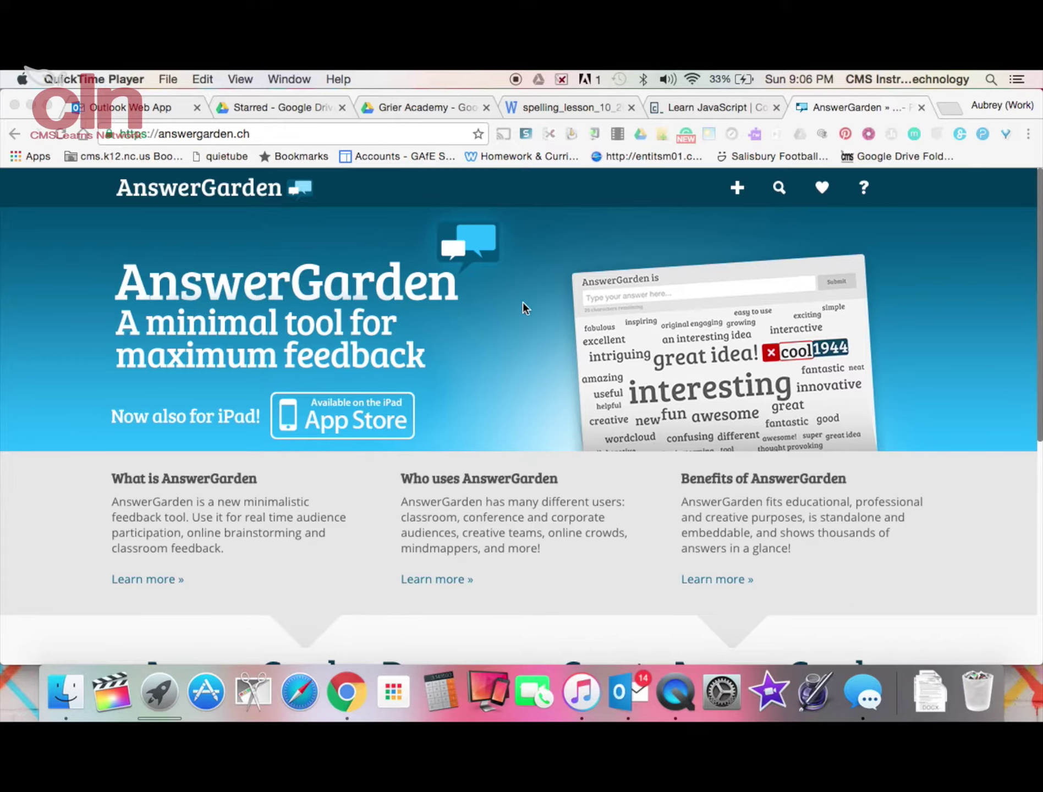
Start a new AnswerGarden and enter the topic 'What is your favorite IT Weekly?'.
left_click(737, 189)
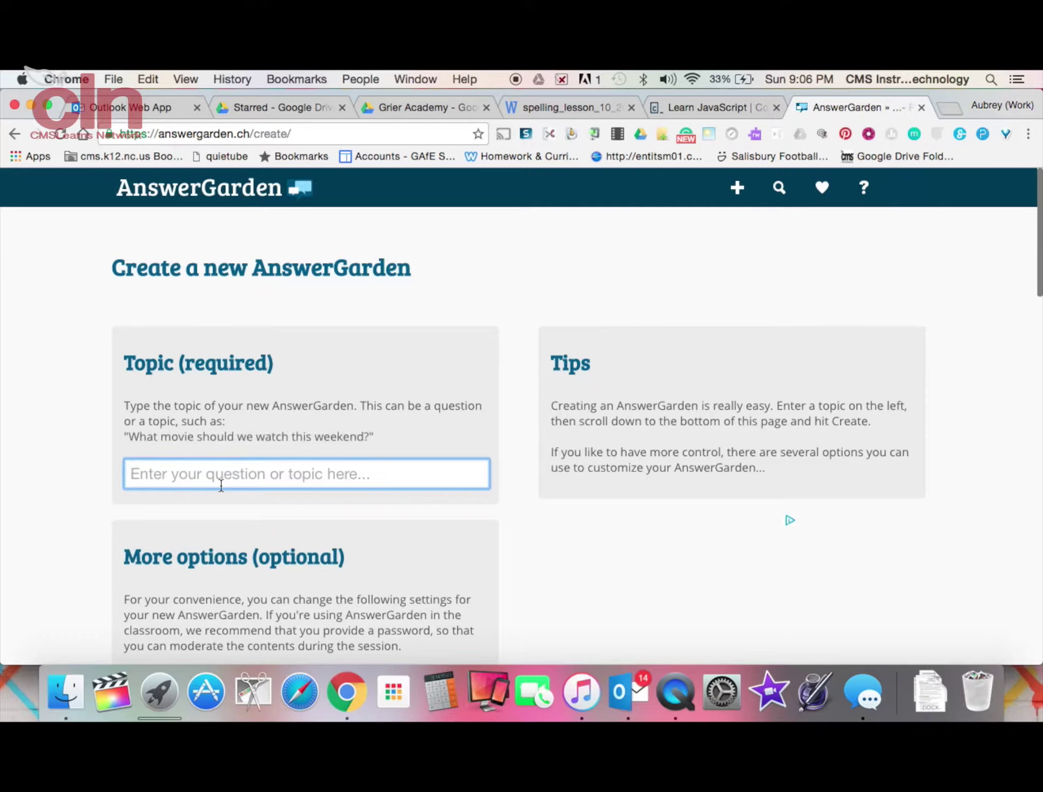
type("Waht")
key("BackSpace")
key("BackSpace")
key("BackSpace")
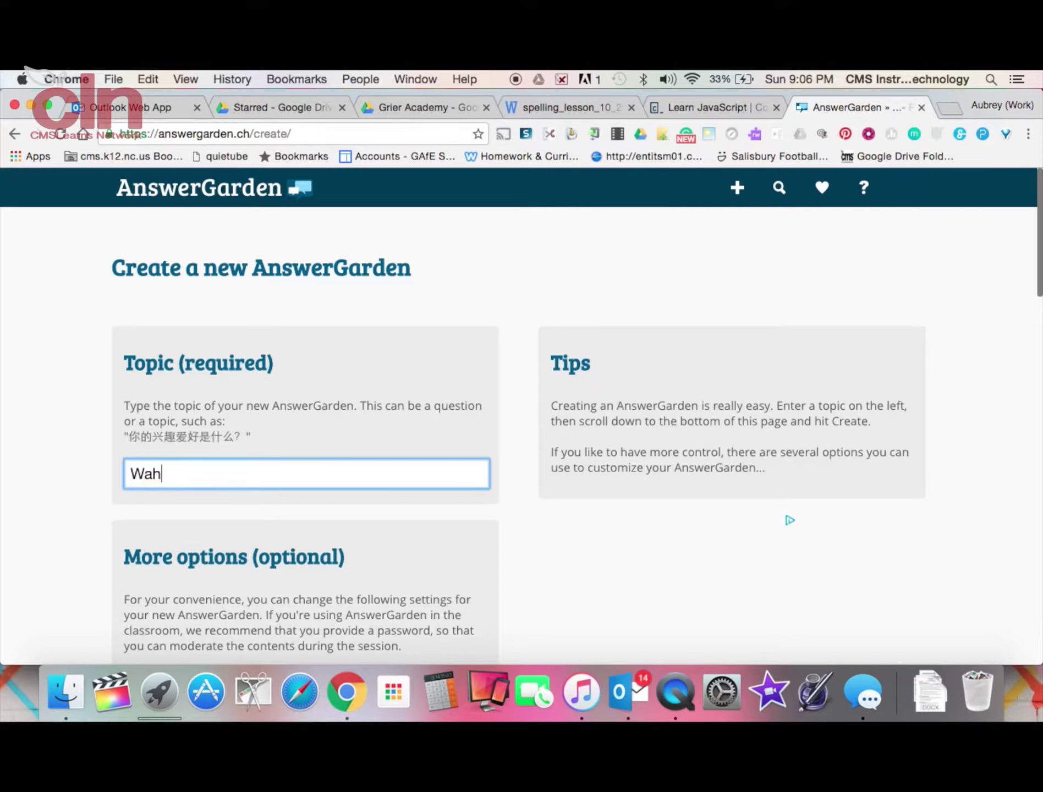
type("hat is your favorite")
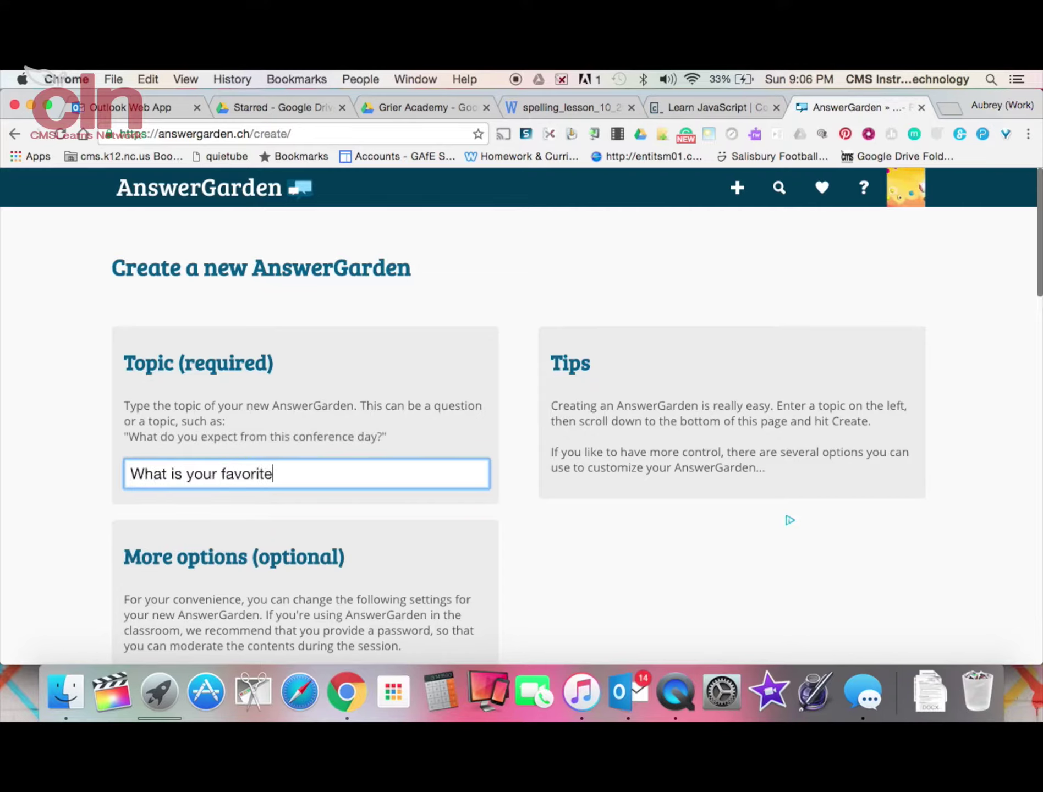
type(" IT Weekly?")
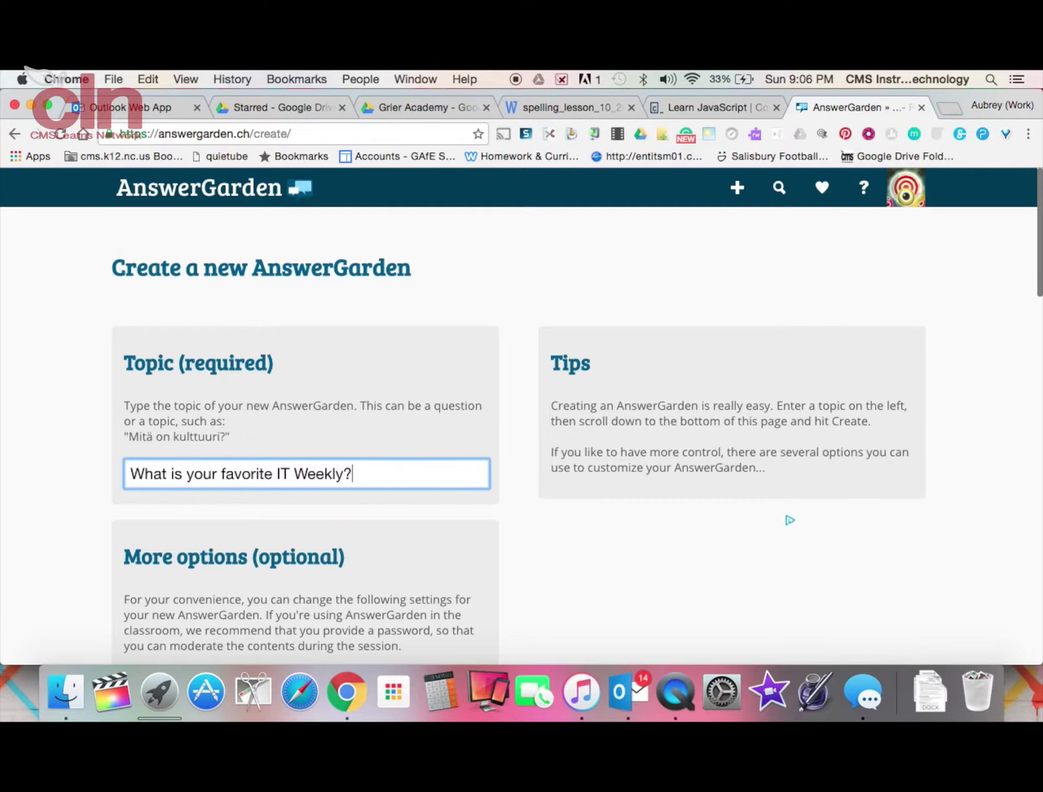
scroll(219, 481, "down", 1)
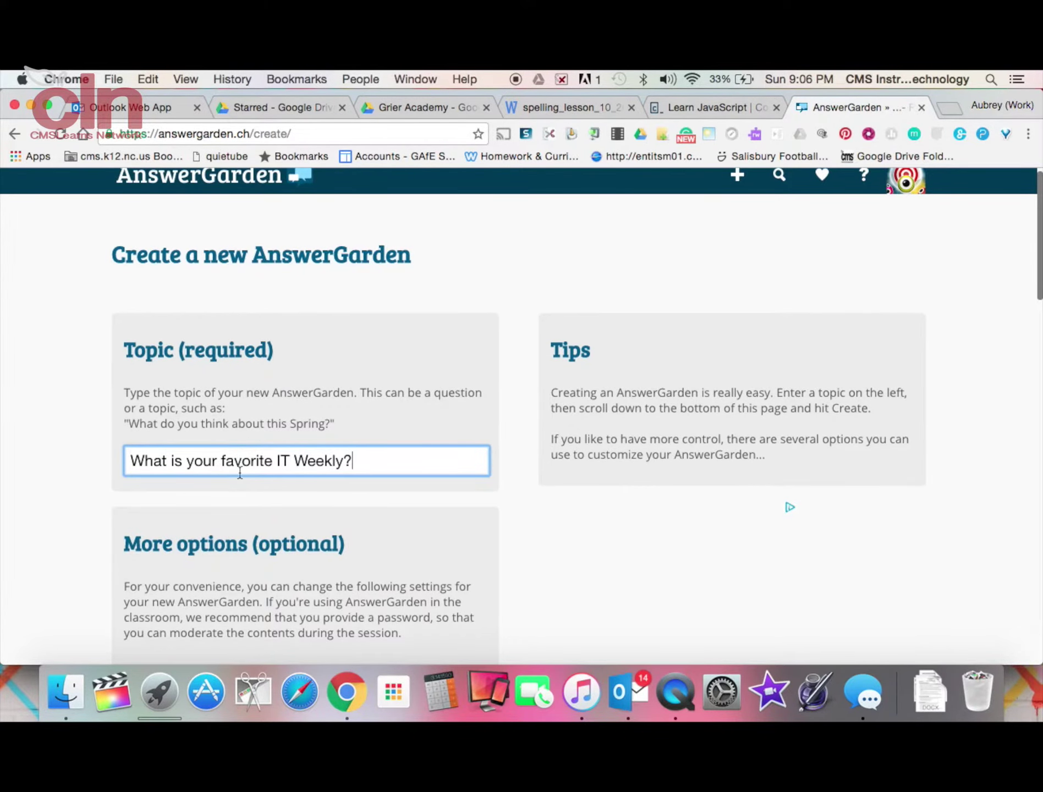
scroll(240, 470, "down", 5)
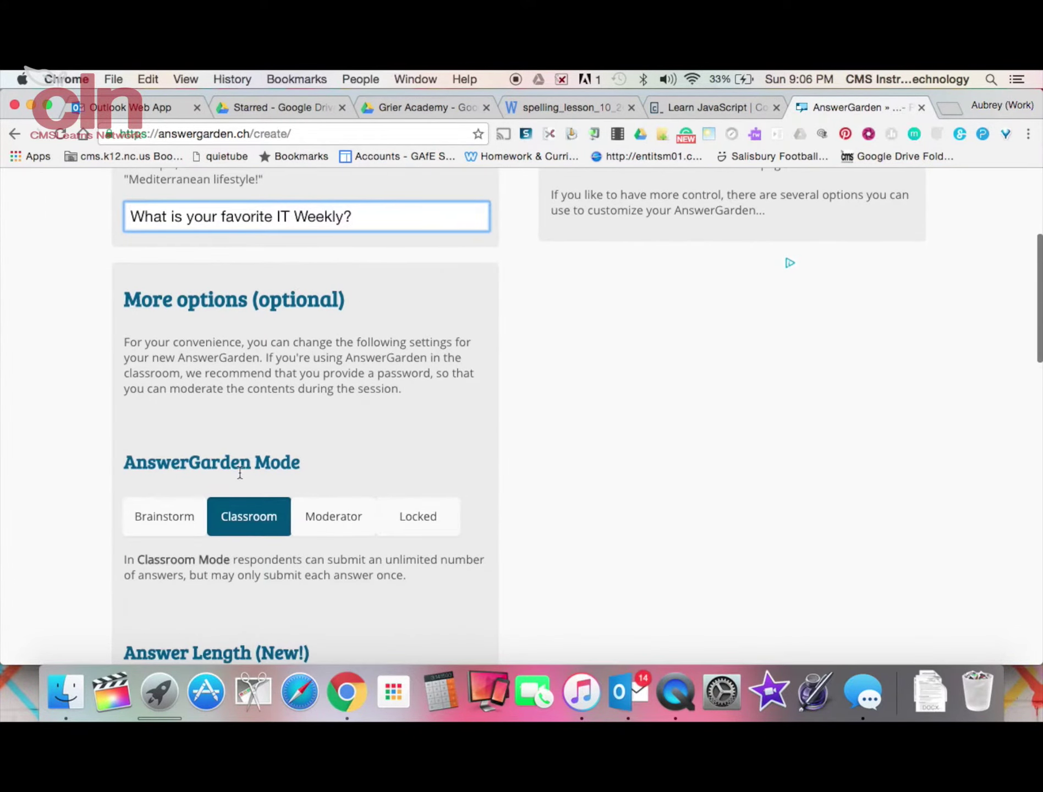
scroll(240, 471, "down", 1)
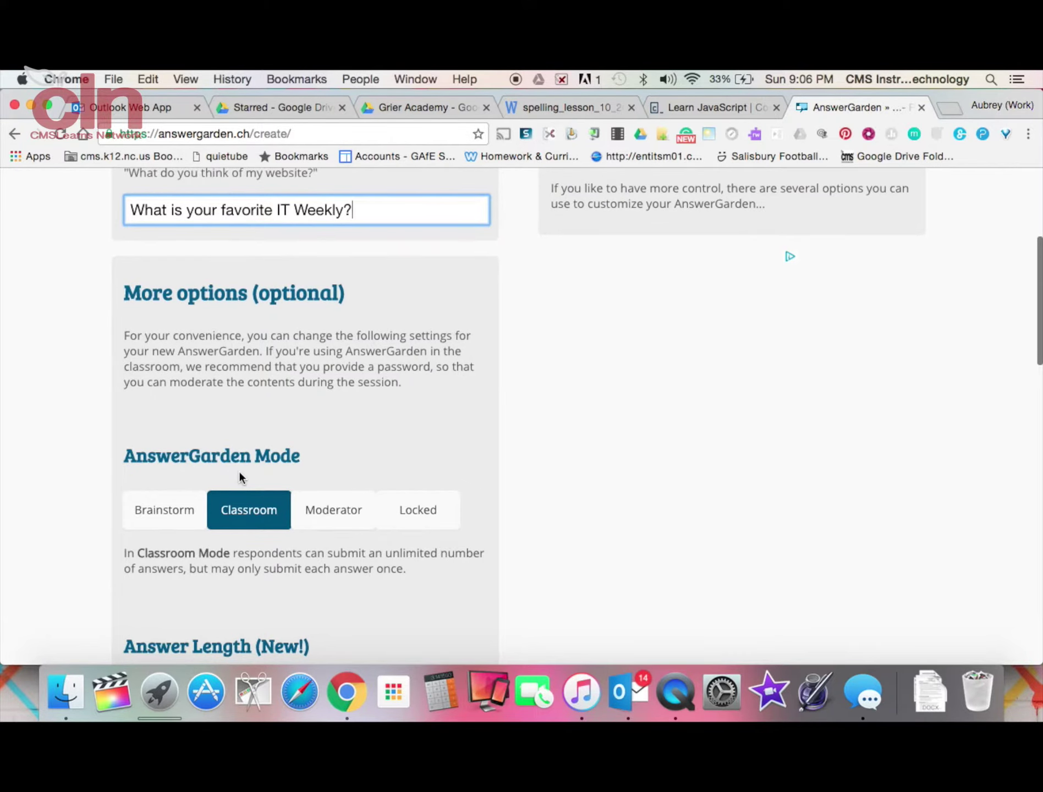
scroll(231, 479, "down", 2)
left_click(182, 423)
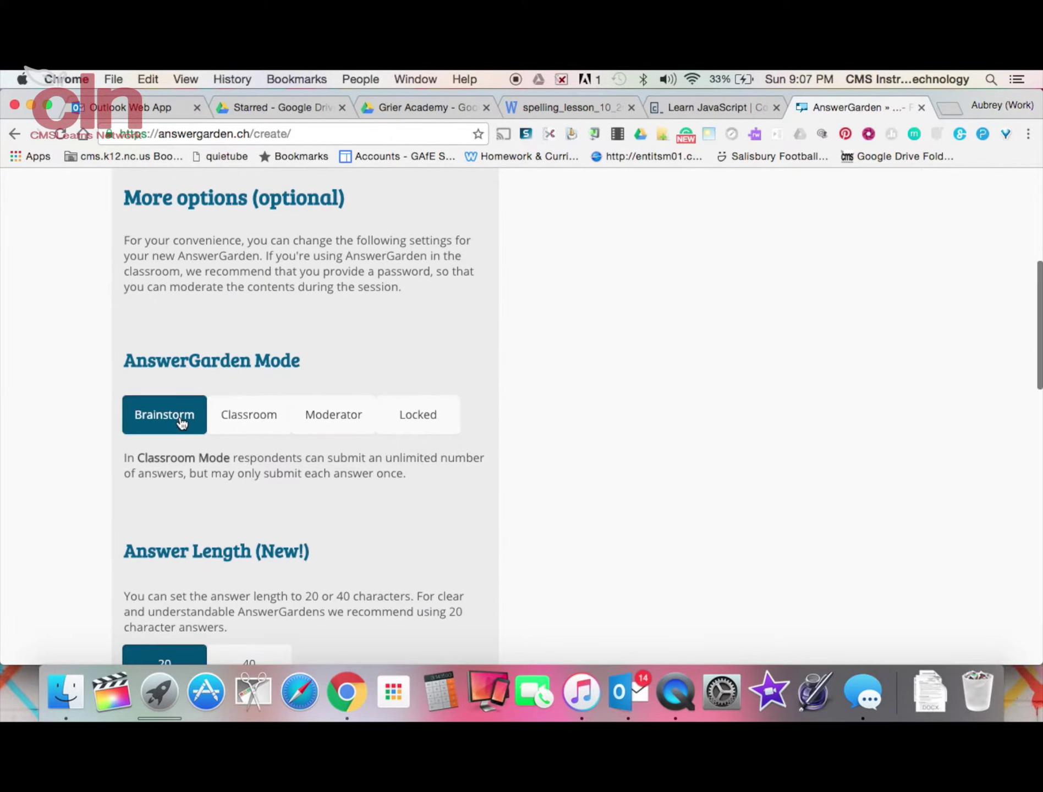
left_click(255, 414)
left_click(331, 414)
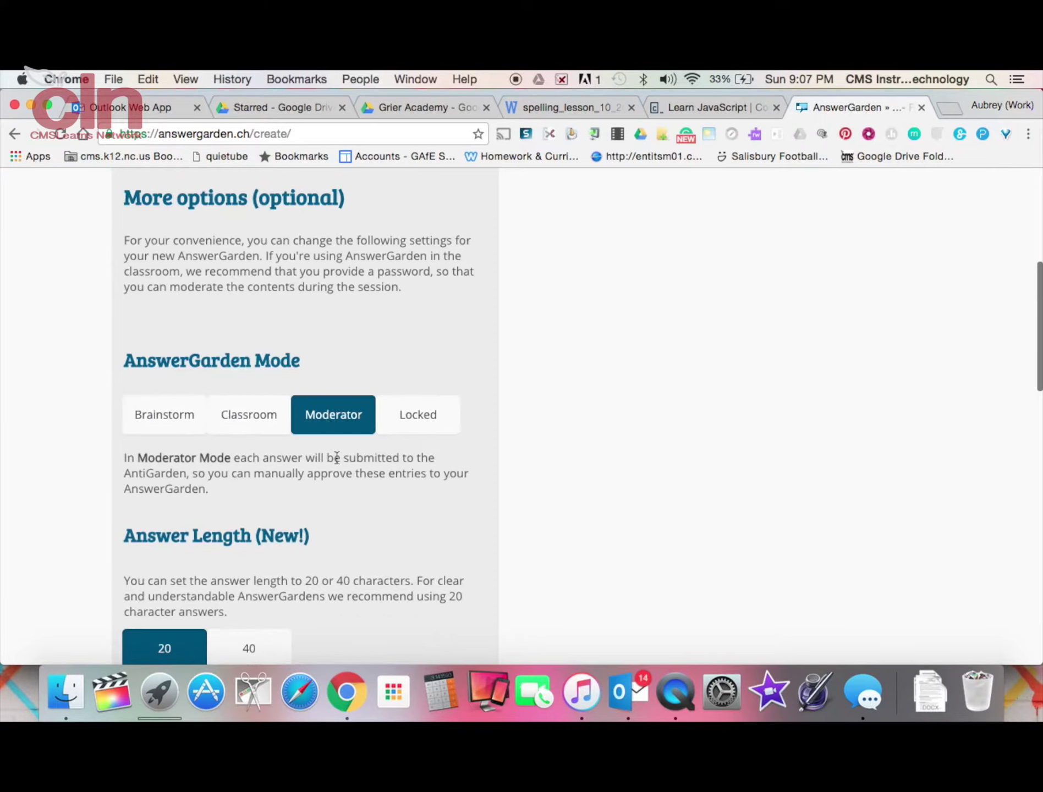
left_click(428, 424)
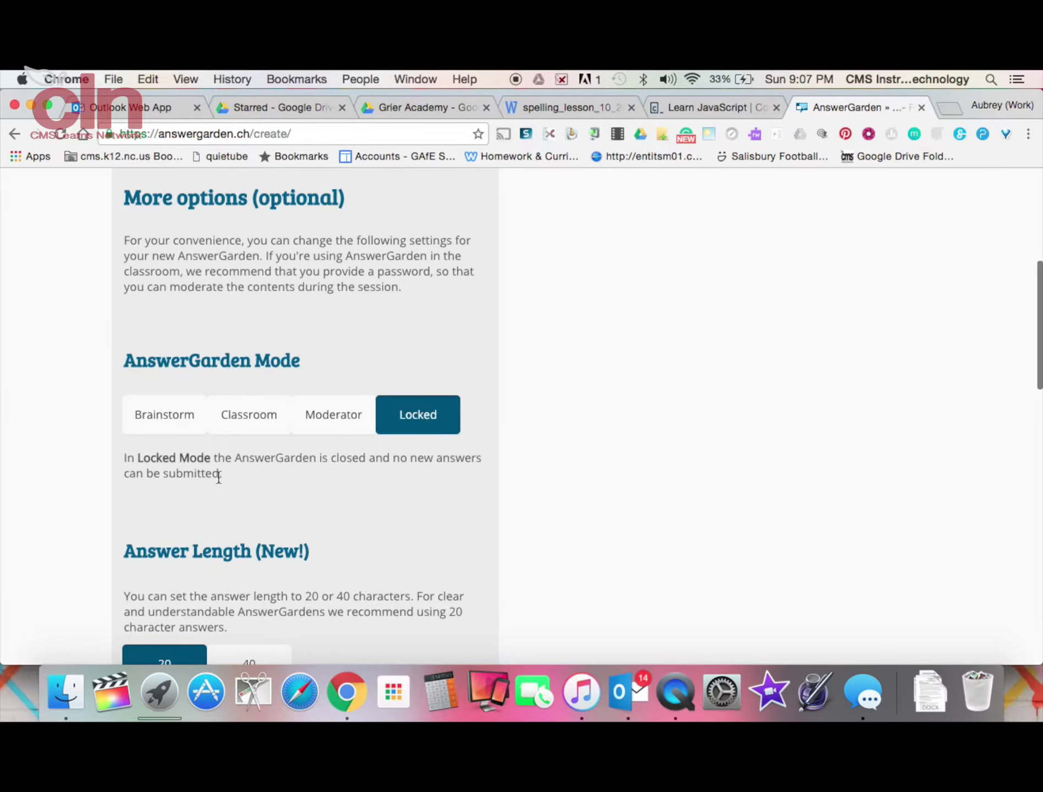
left_click(252, 428)
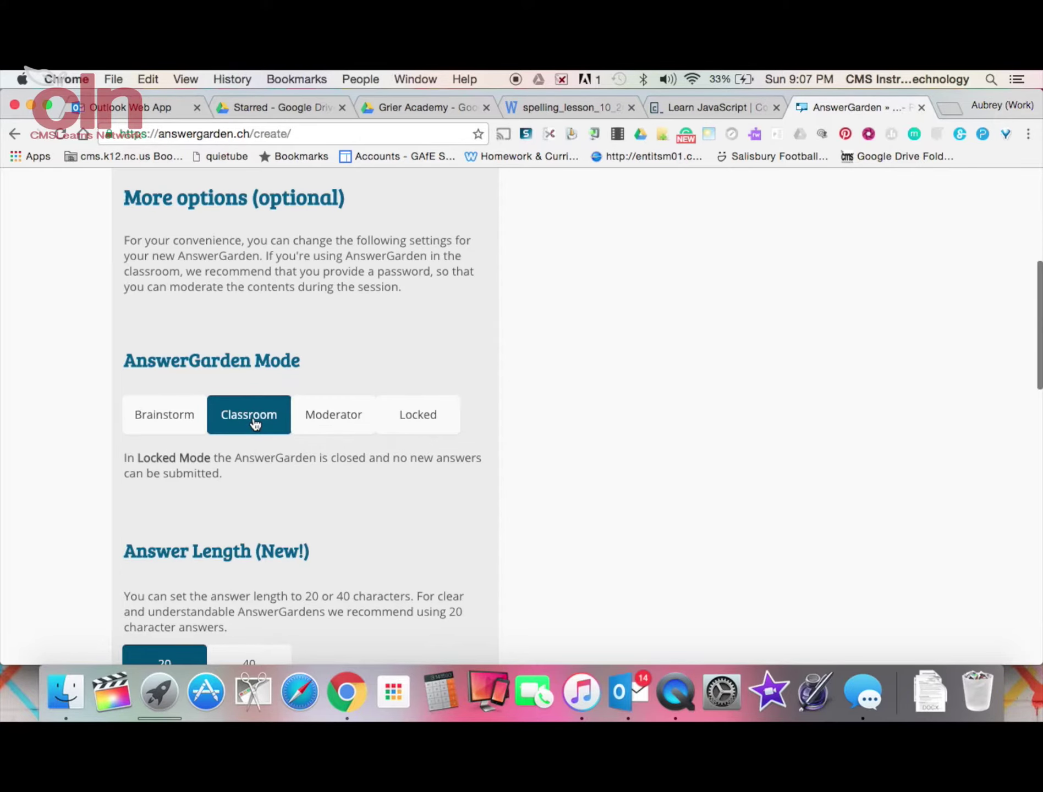
scroll(253, 423, "down", 5)
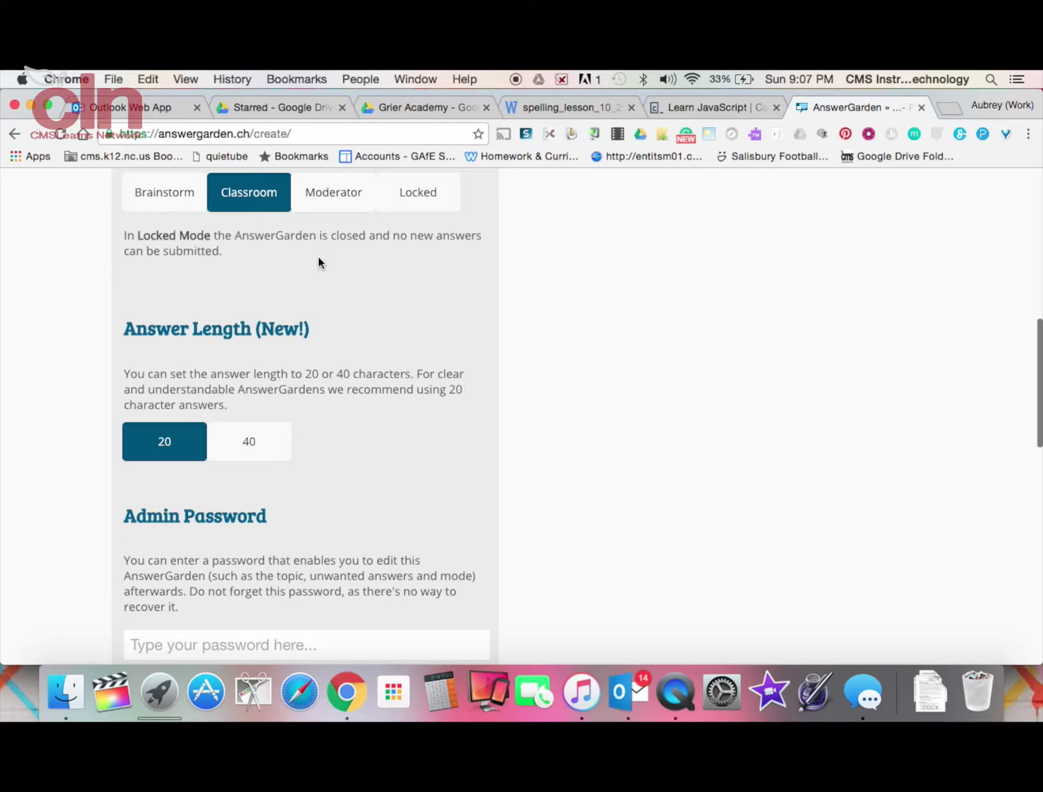
scroll(324, 468, "down", 5)
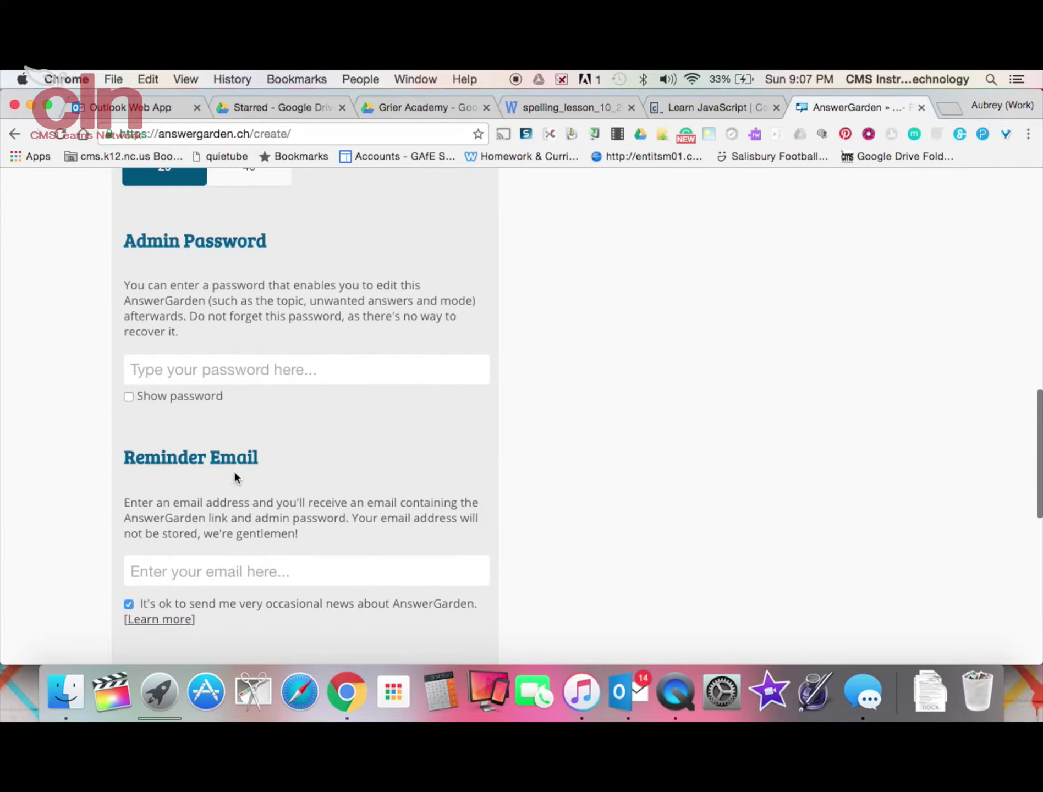
scroll(243, 482, "down", 5)
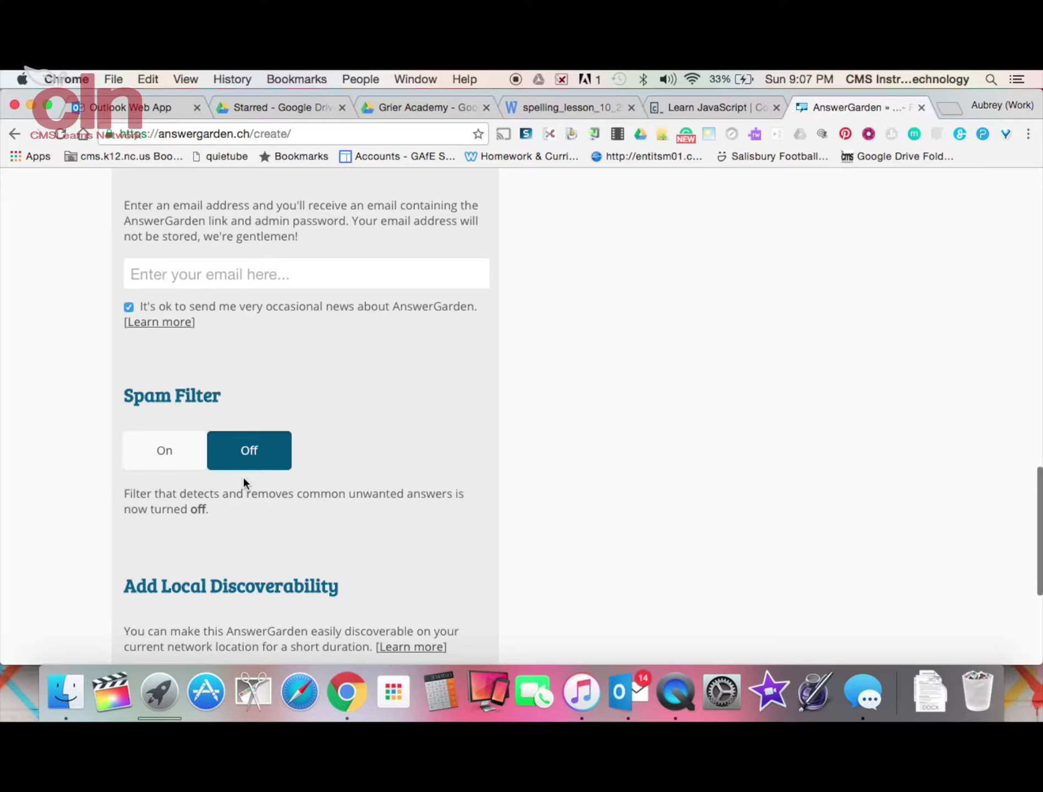
scroll(145, 493, "down", 4)
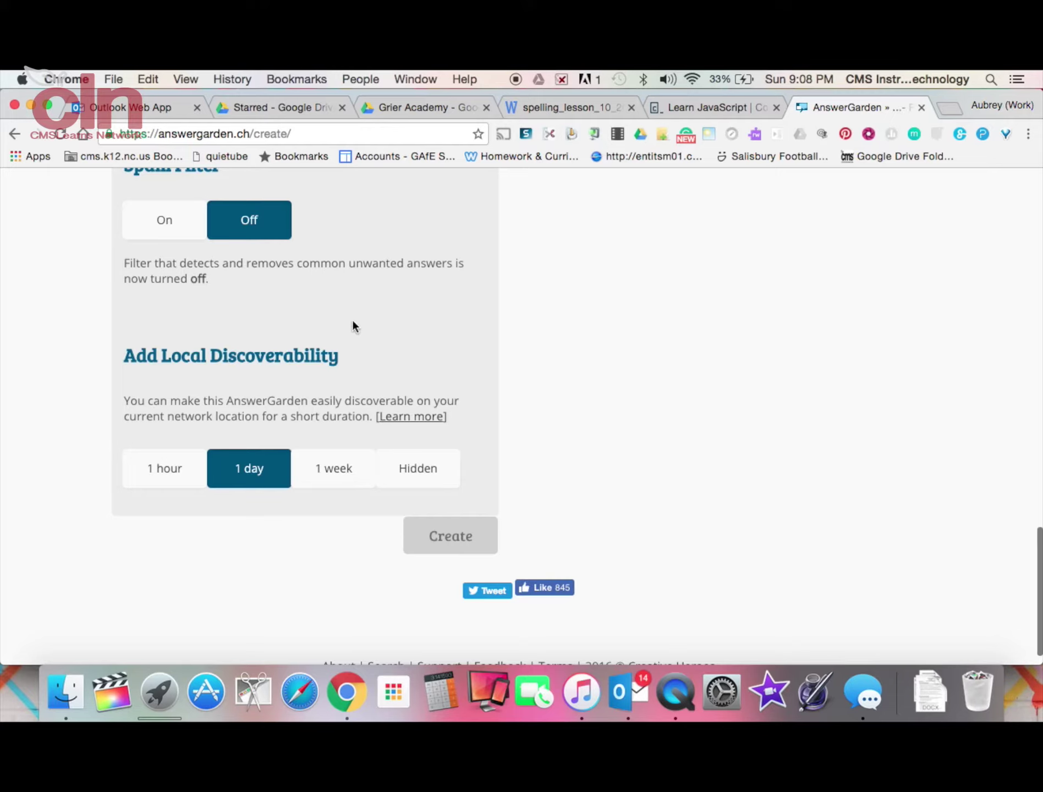
Create the garden and submit 'Digital Assessments' as its first answer.
left_click(456, 539)
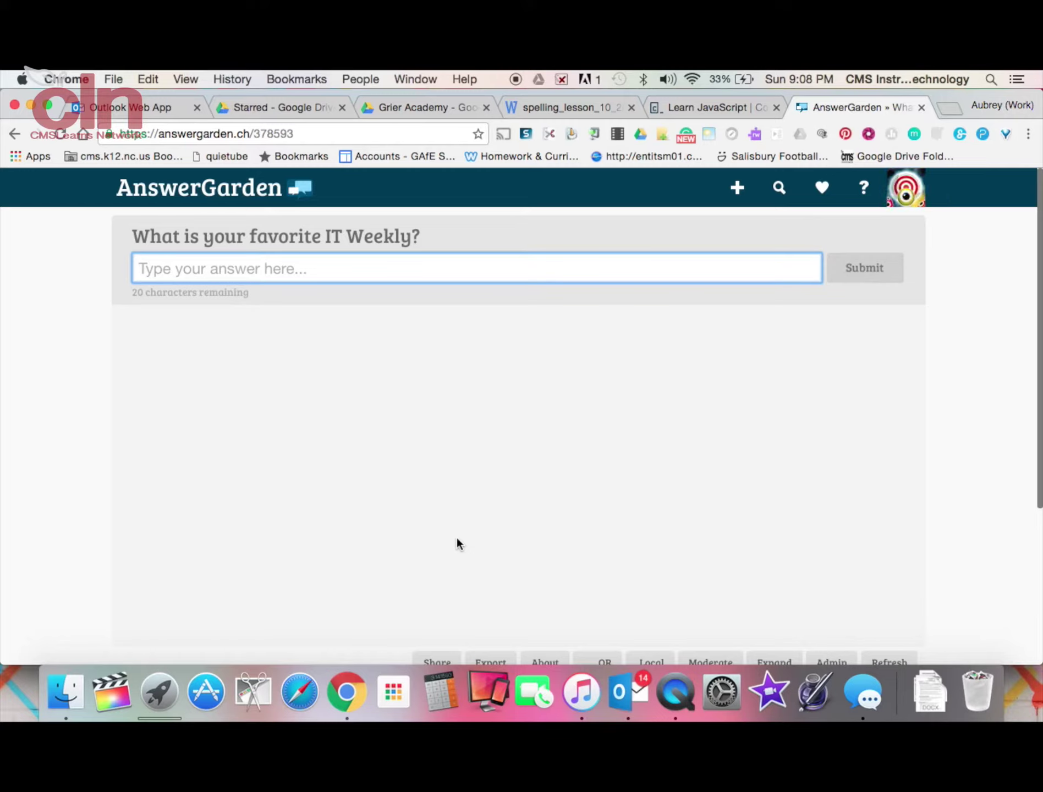
type("Di")
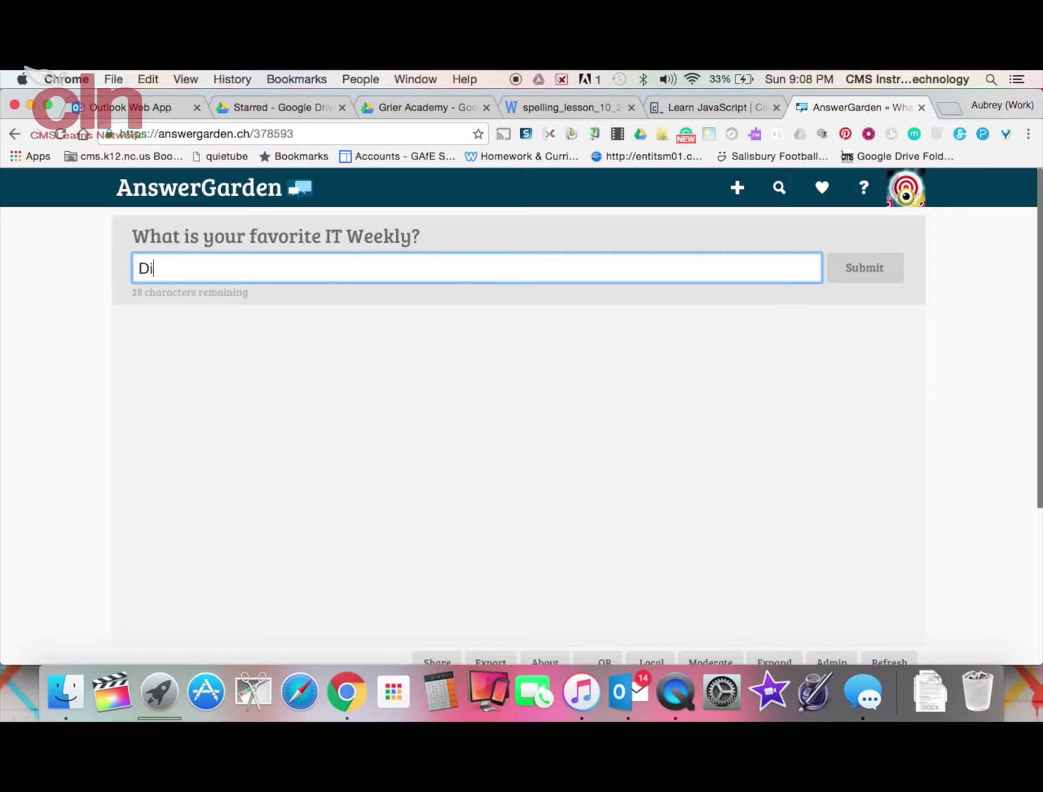
type("gital ")
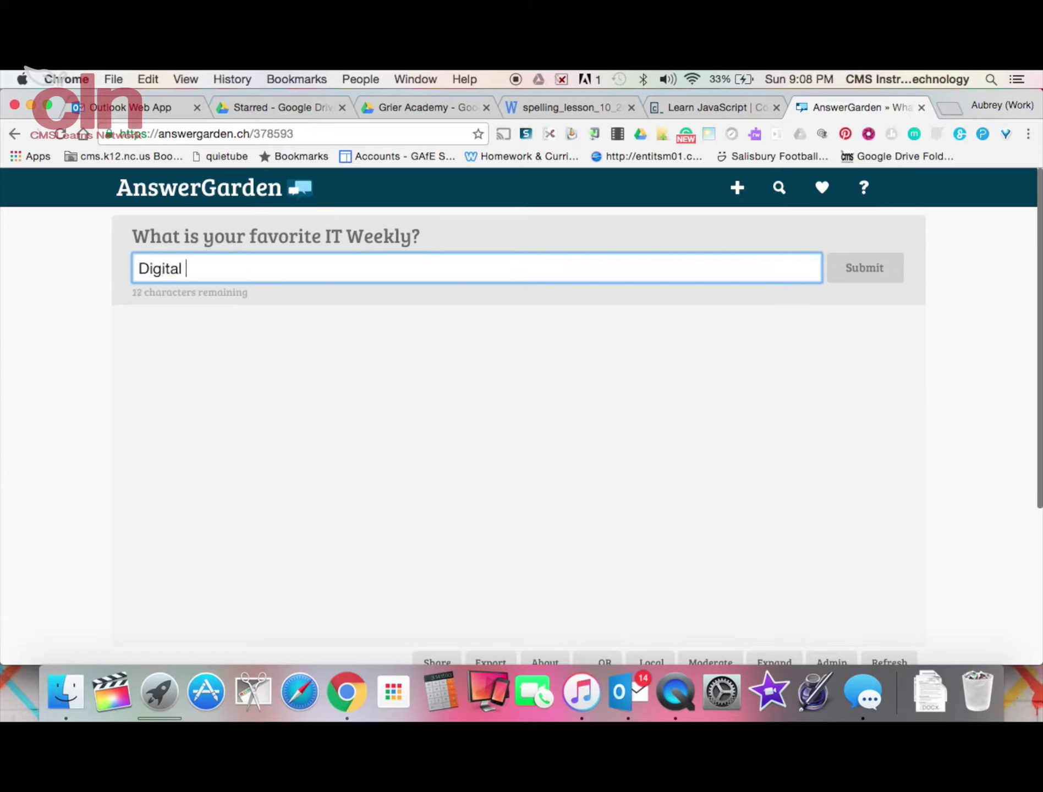
type("Asse")
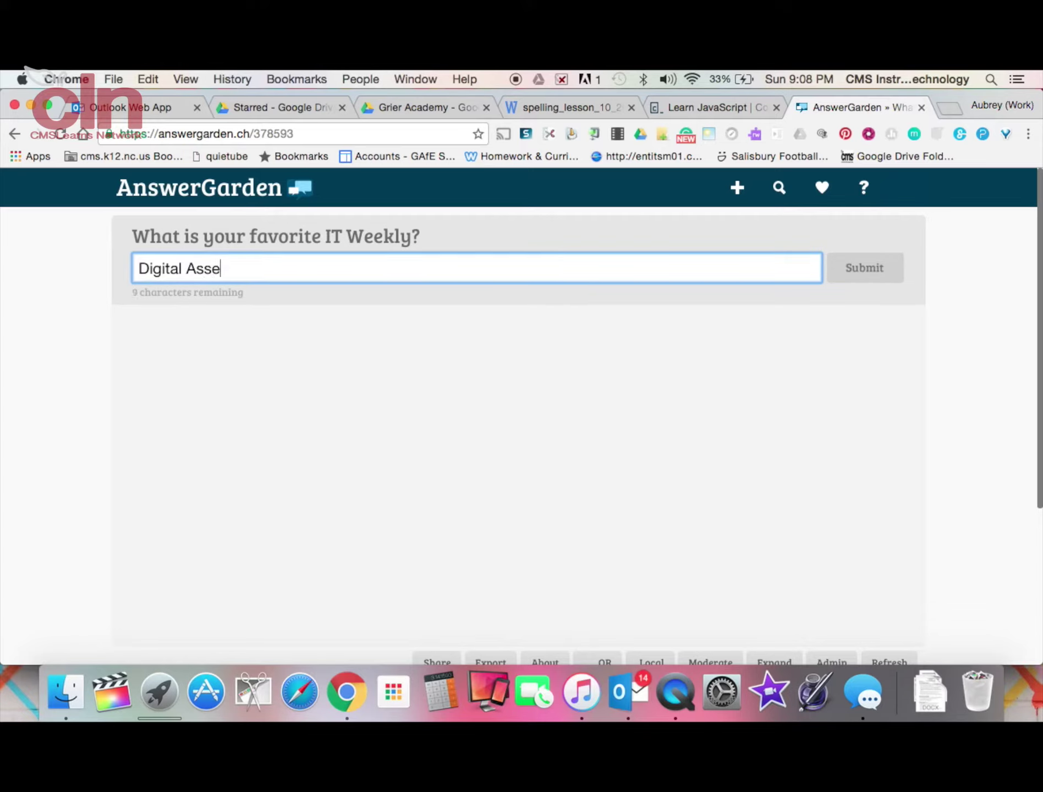
type("ssments")
left_click(864, 268)
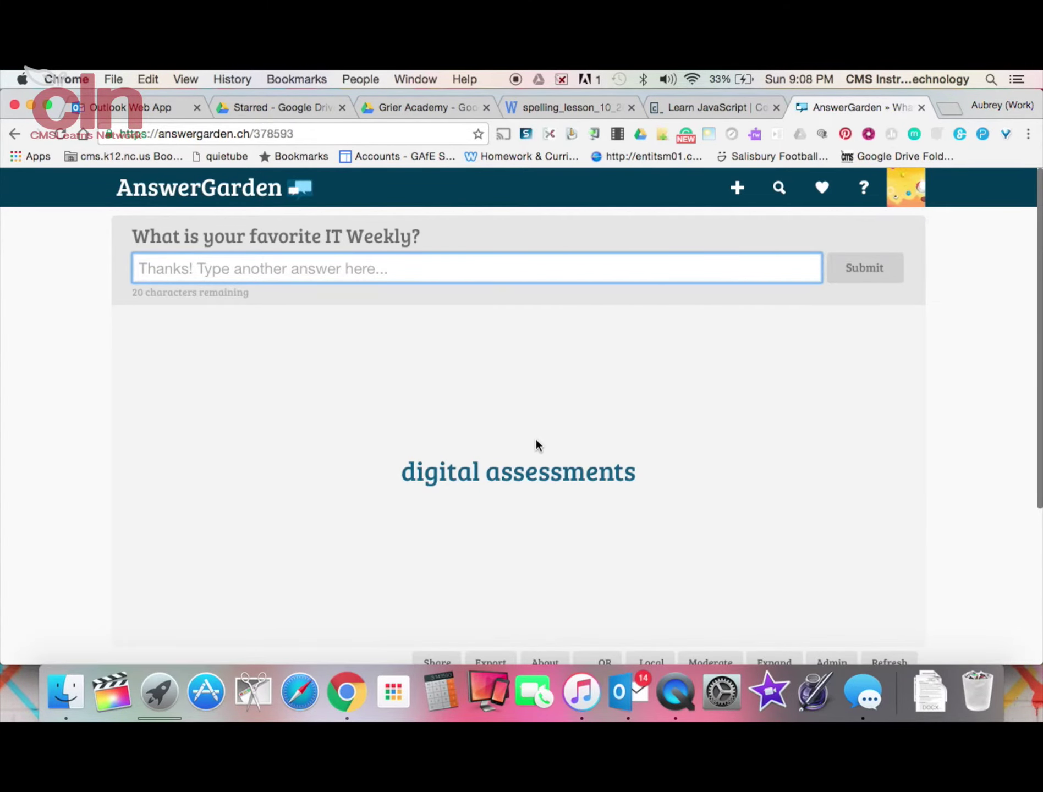
scroll(536, 441, "down", 3)
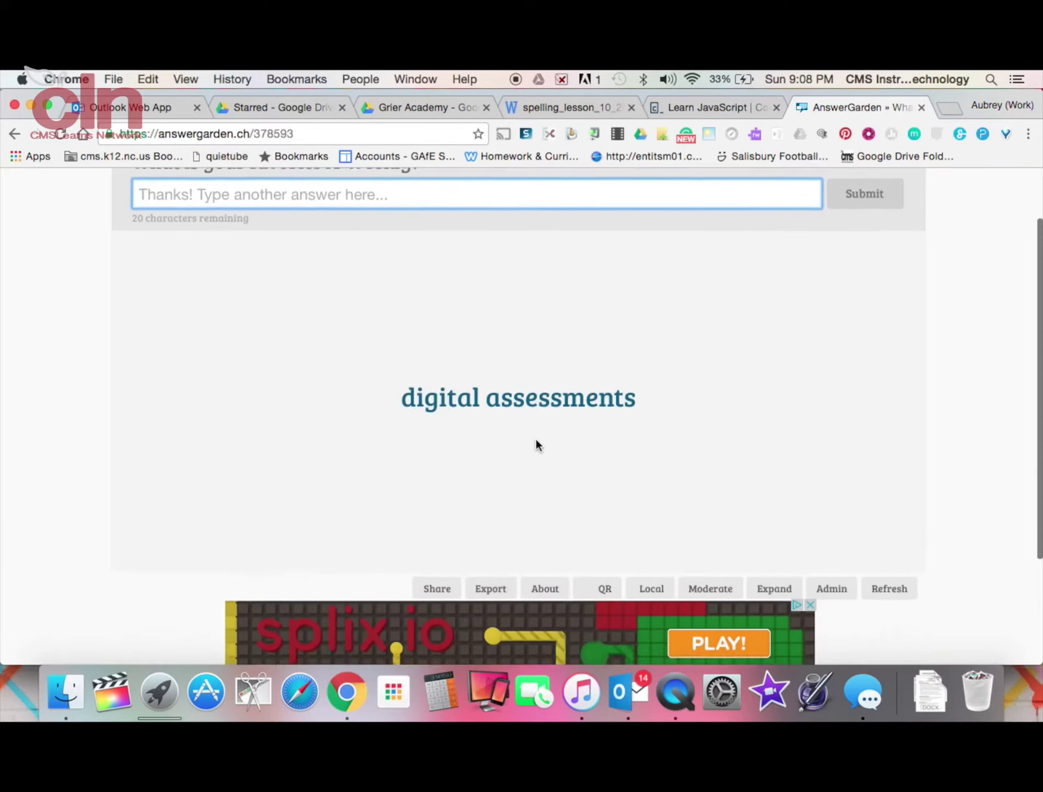
scroll(538, 445, "down", 2)
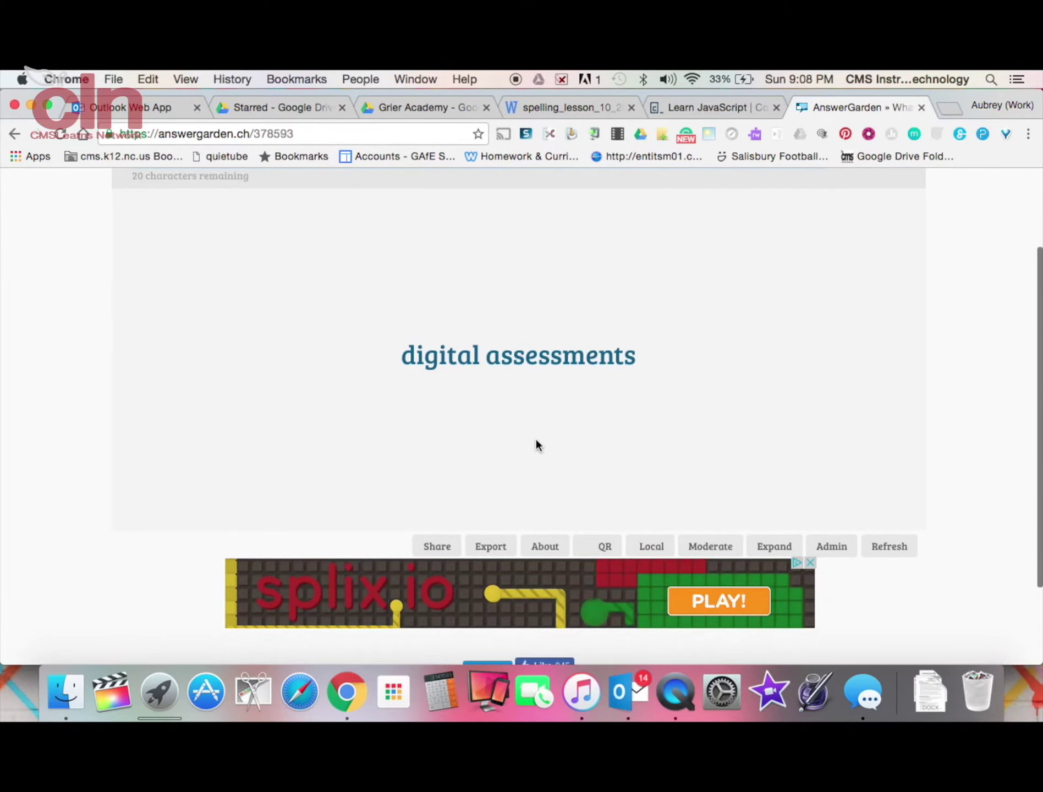
scroll(538, 446, "down", 1)
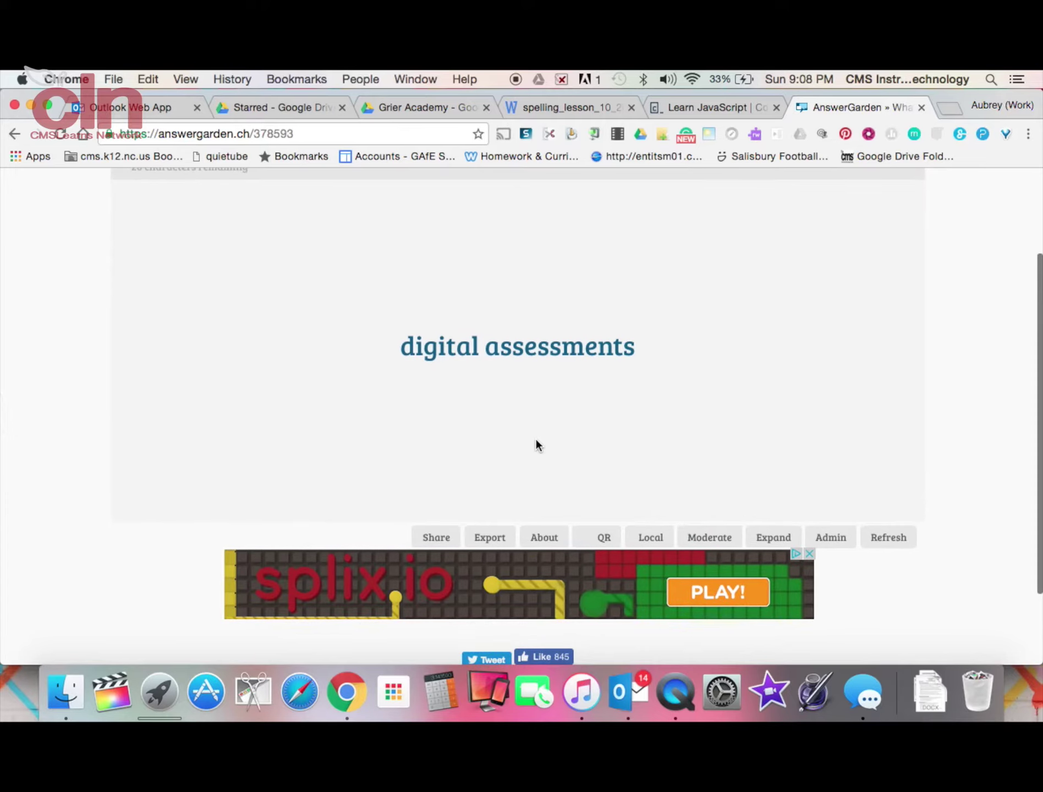
scroll(536, 440, "up", 1)
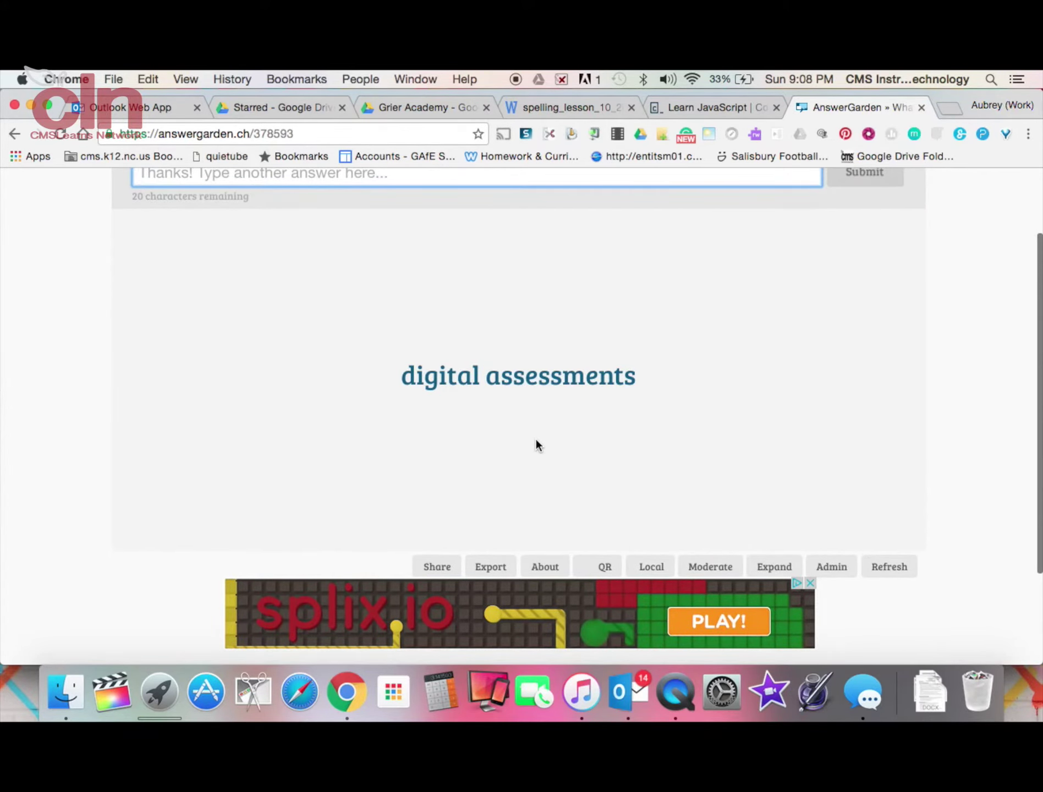
left_click(437, 567)
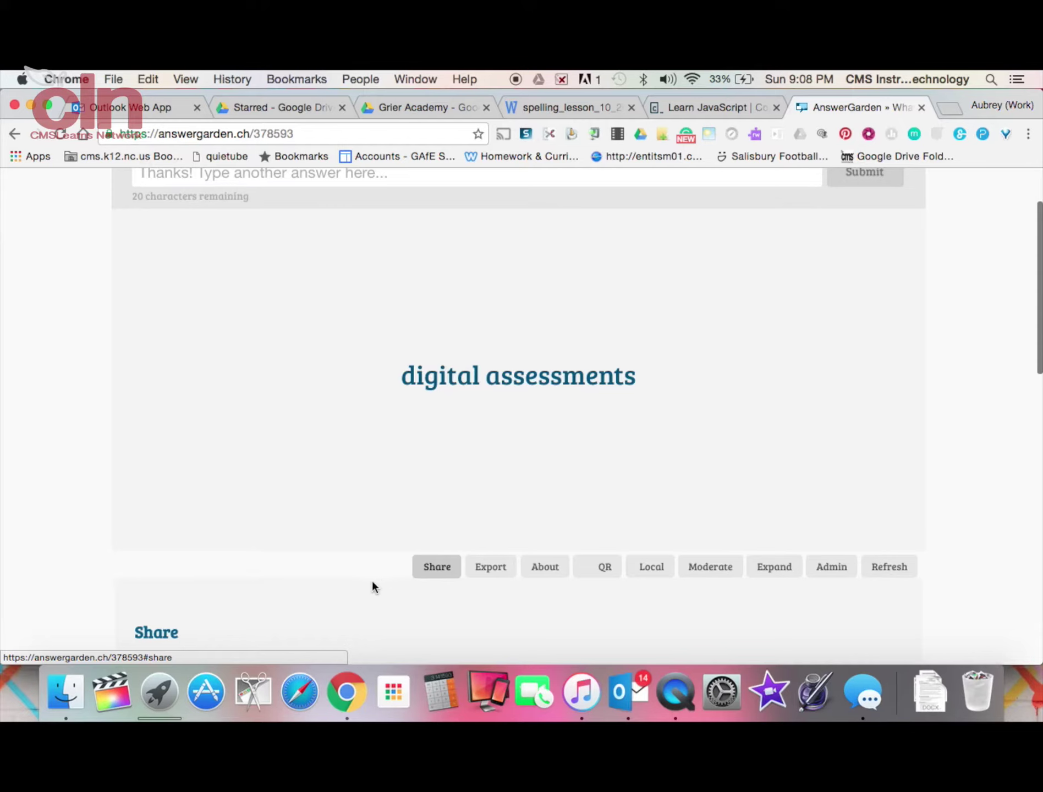
scroll(372, 587, "down", 1)
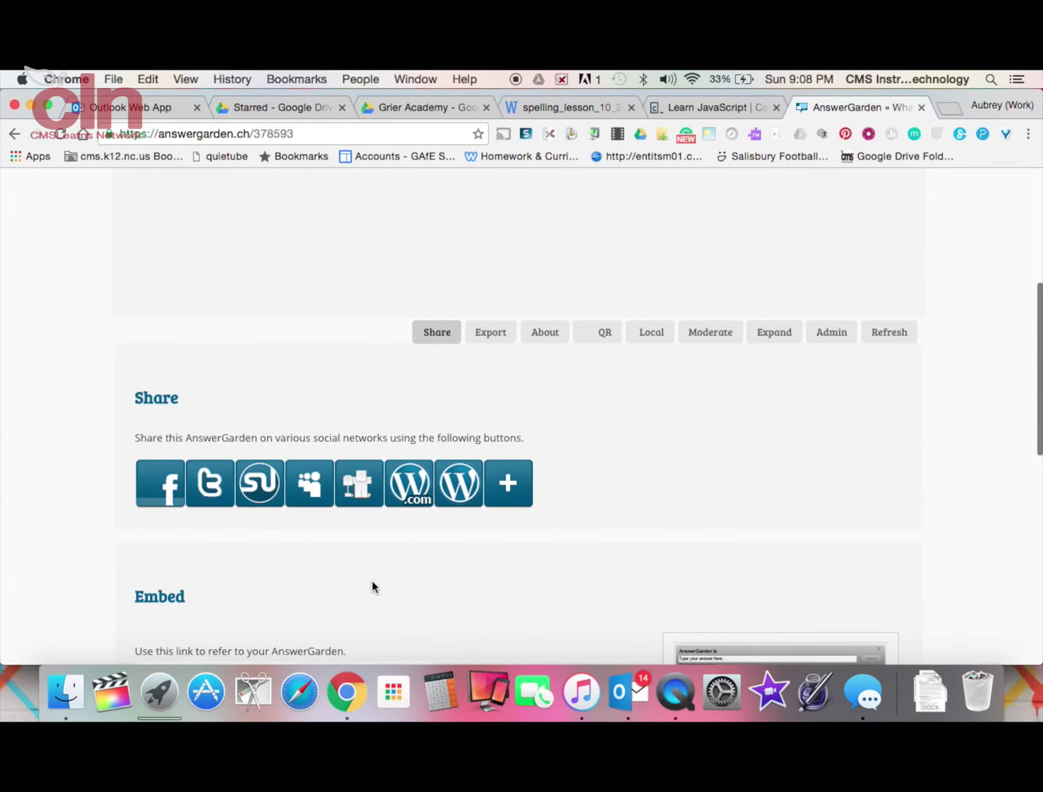
scroll(372, 583, "down", 4)
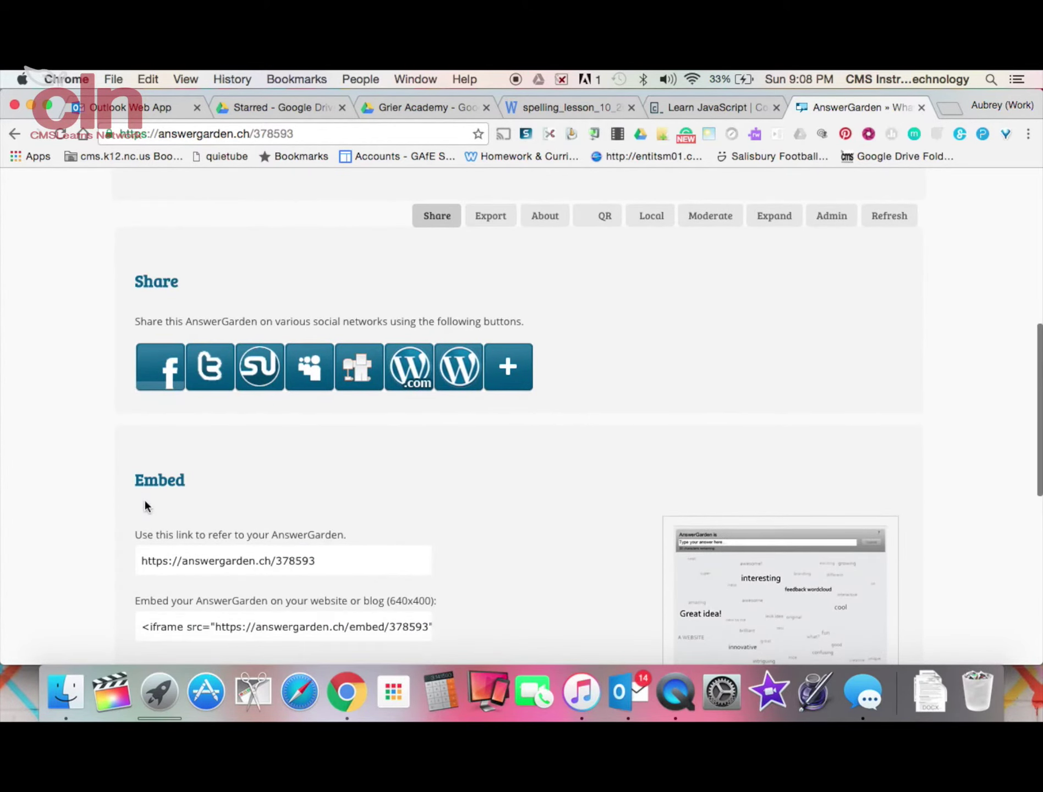
scroll(153, 499, "down", 3)
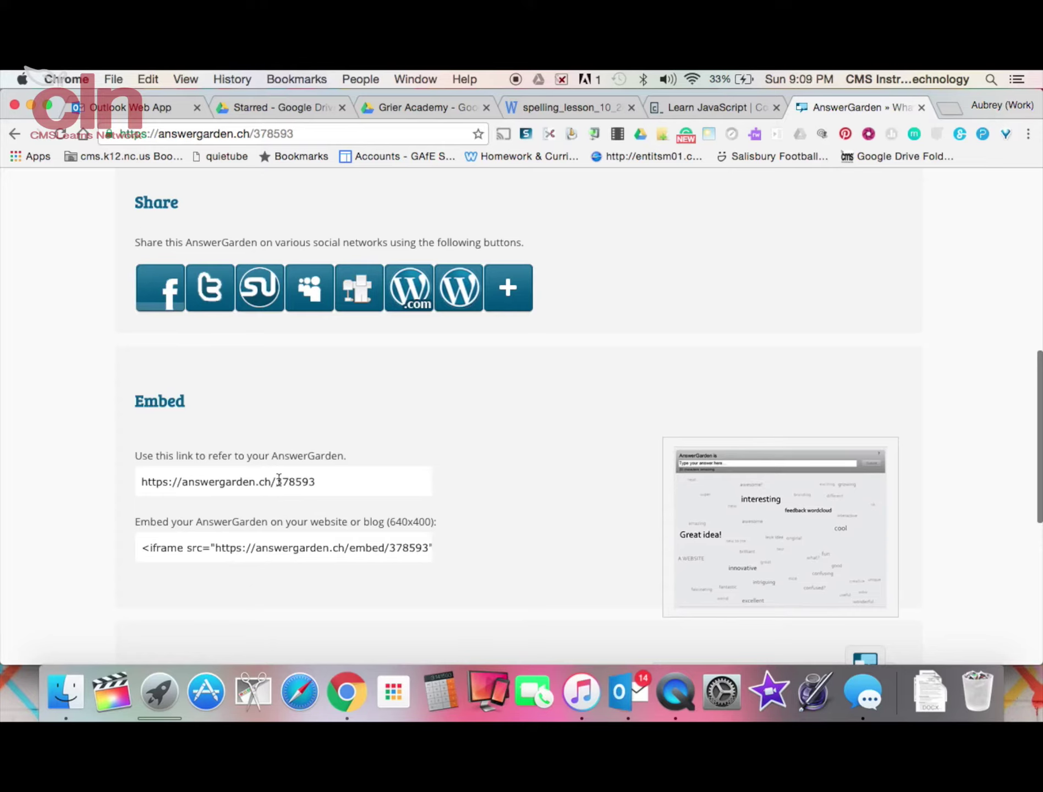
left_click_drag(311, 482, 275, 484)
left_click(312, 481)
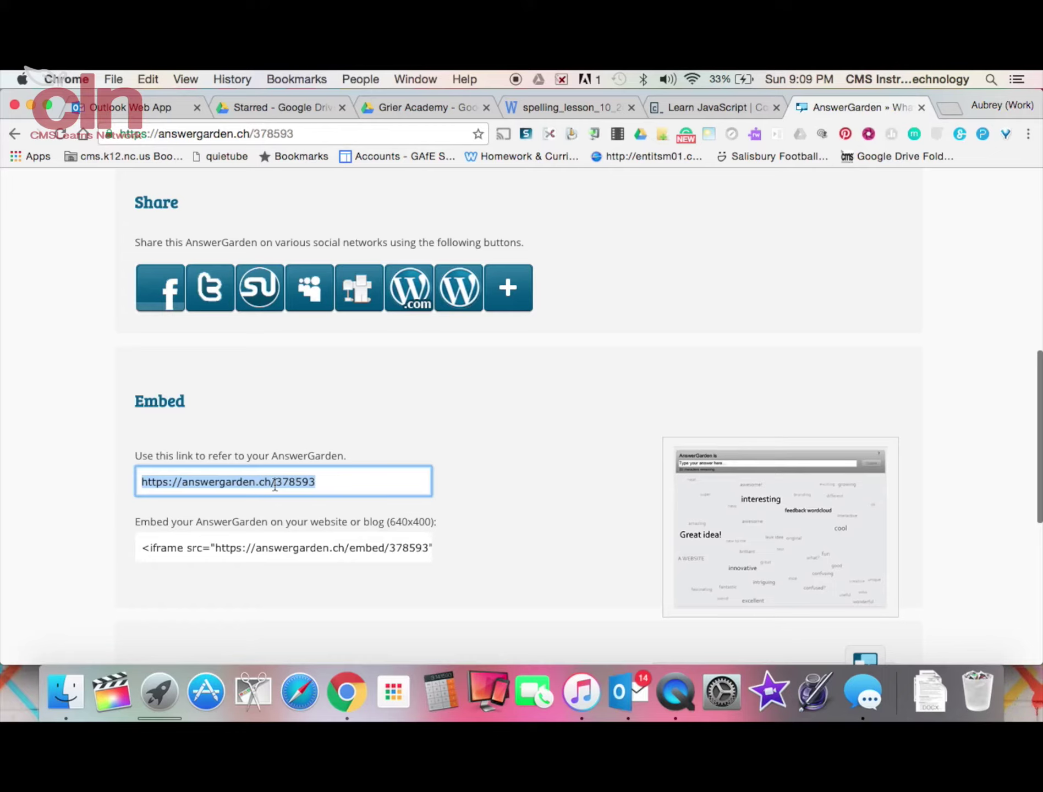
scroll(323, 484, "down", 10)
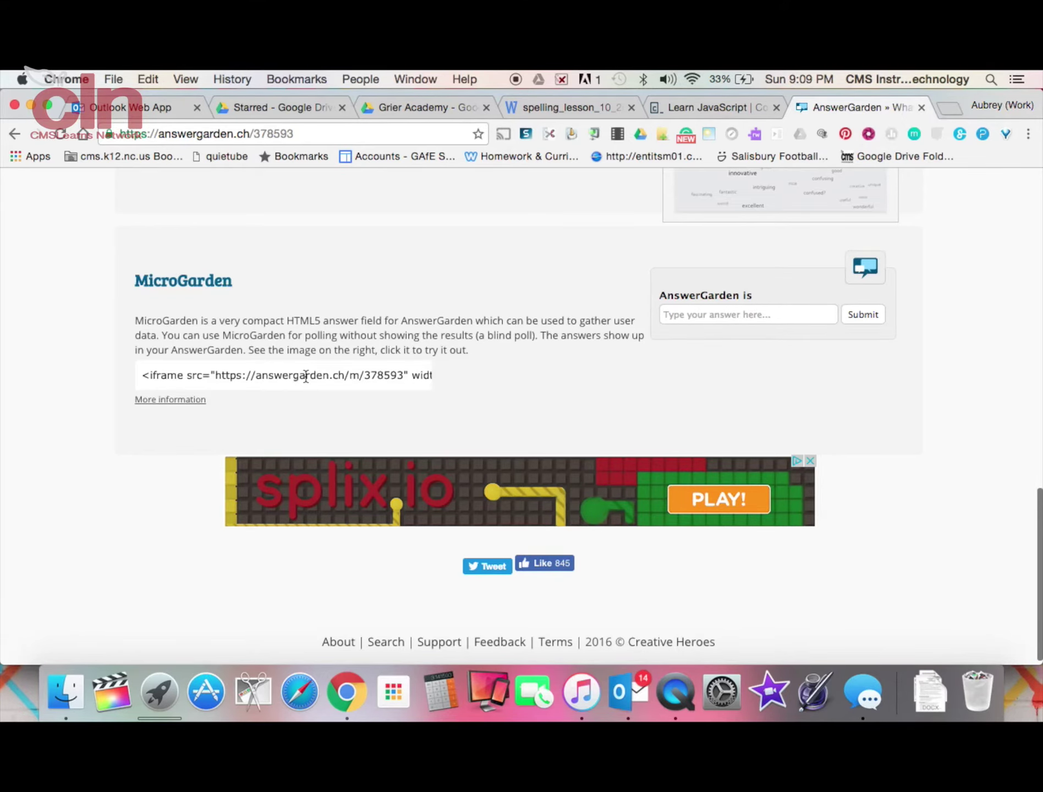
scroll(306, 378, "up", 6)
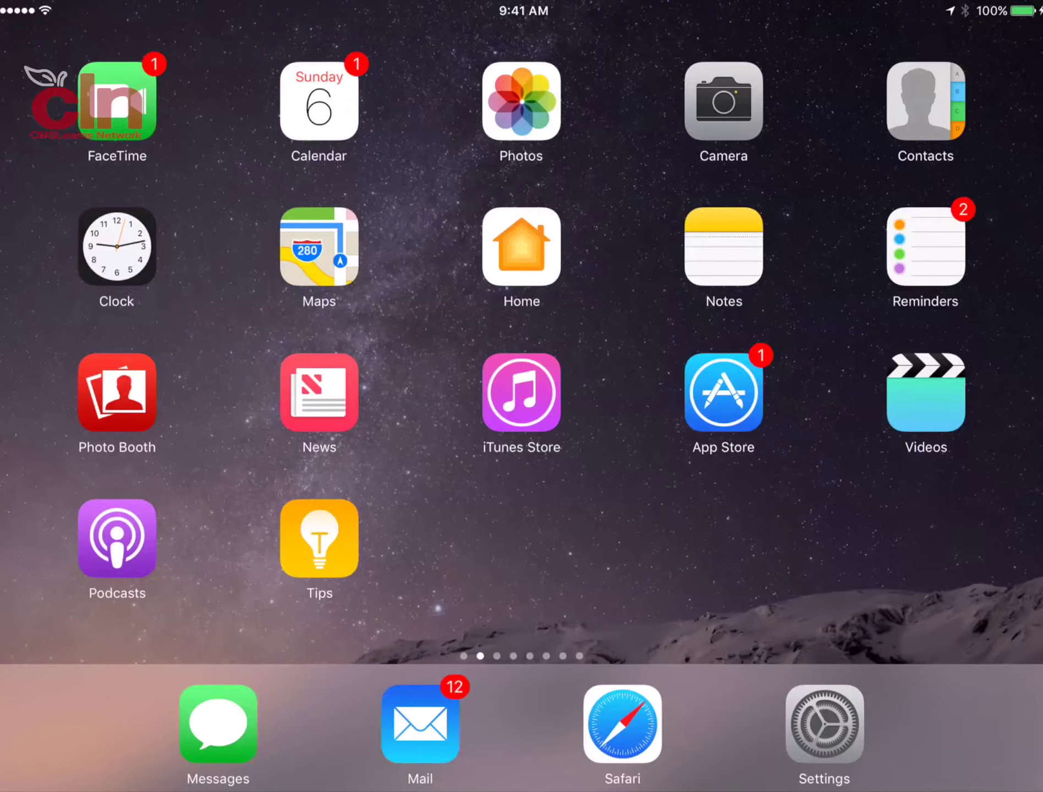
Swipe sideways across the iPad home screen to find the browser.
scroll(522, 330, "right", 5)
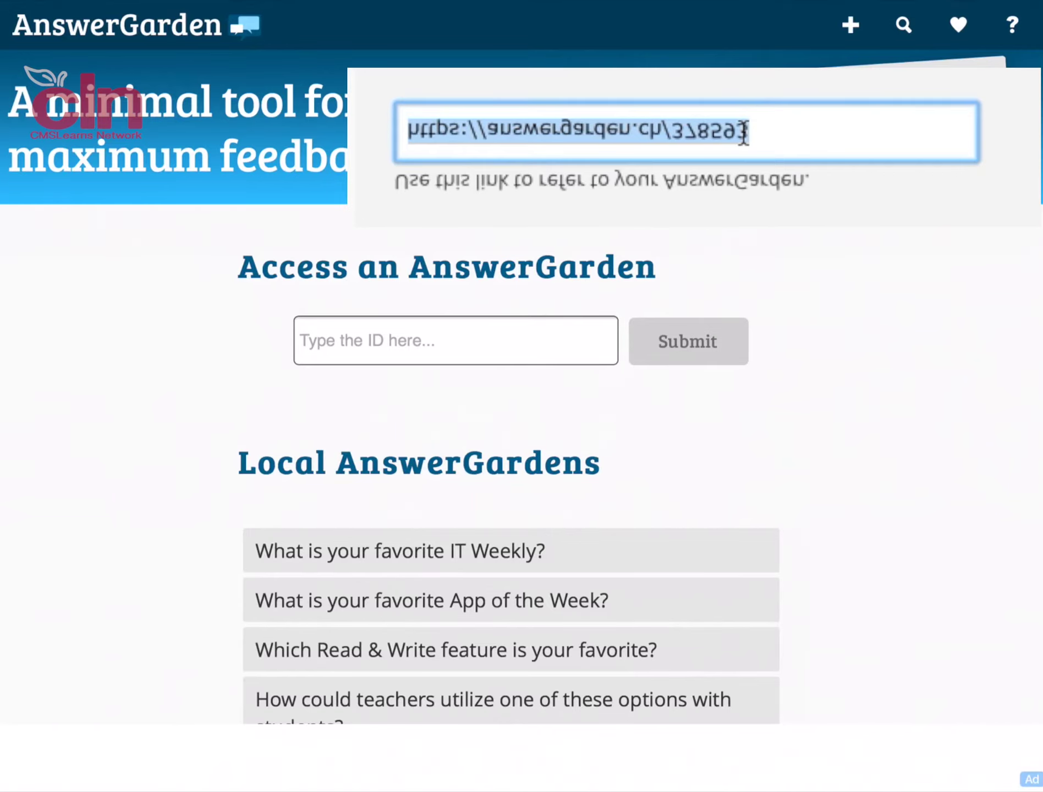
Focus the AnswerGarden ID field on the iPad, then dismiss the on-screen keyboard.
left_click(385, 340)
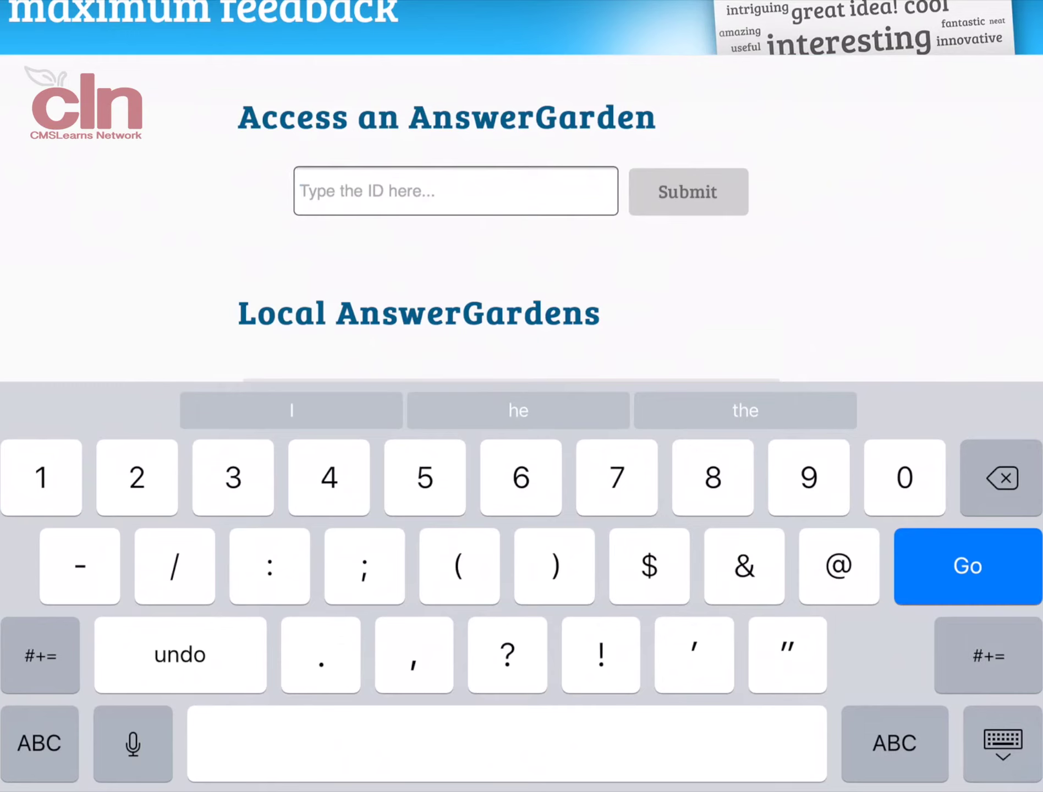
left_click(1003, 744)
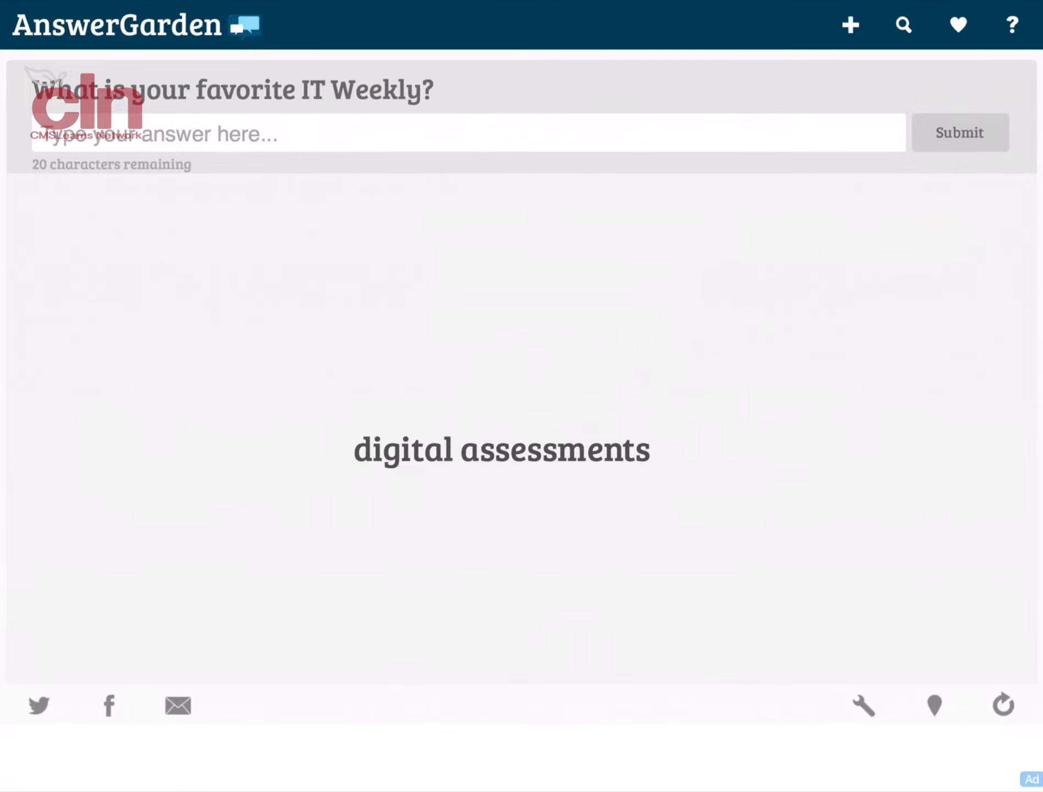
Submit 'Canvas' as a second answer to the garden from the iPad.
left_click(41, 132)
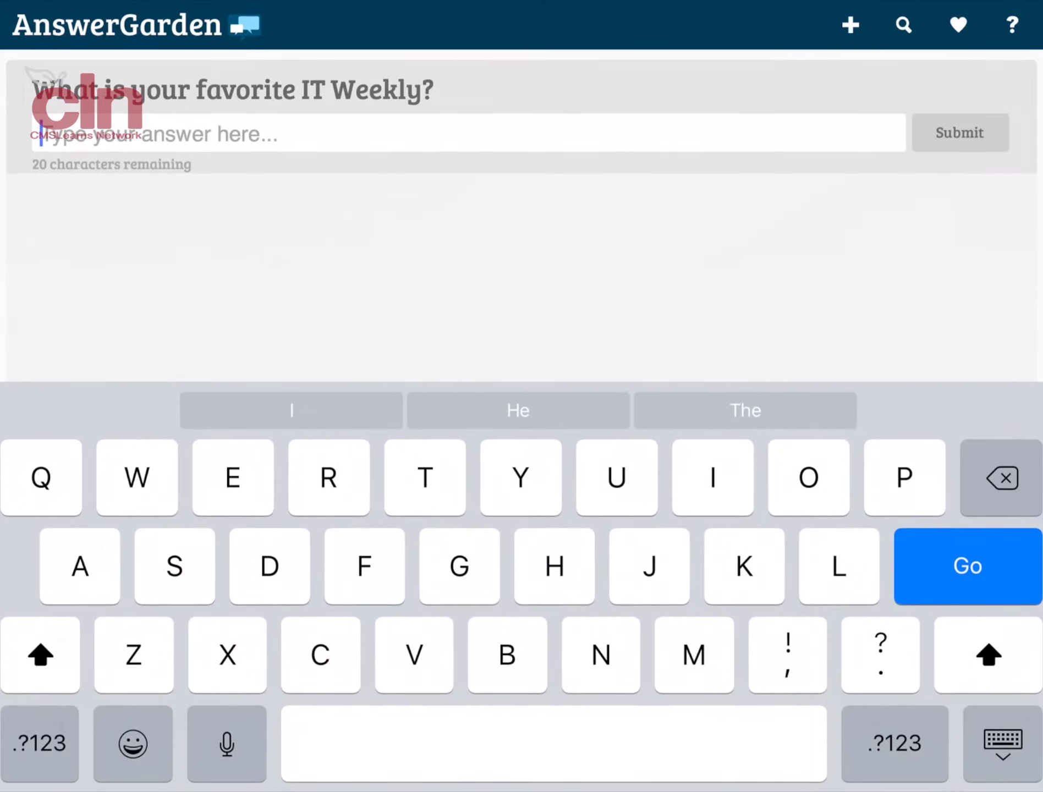
type("Ca")
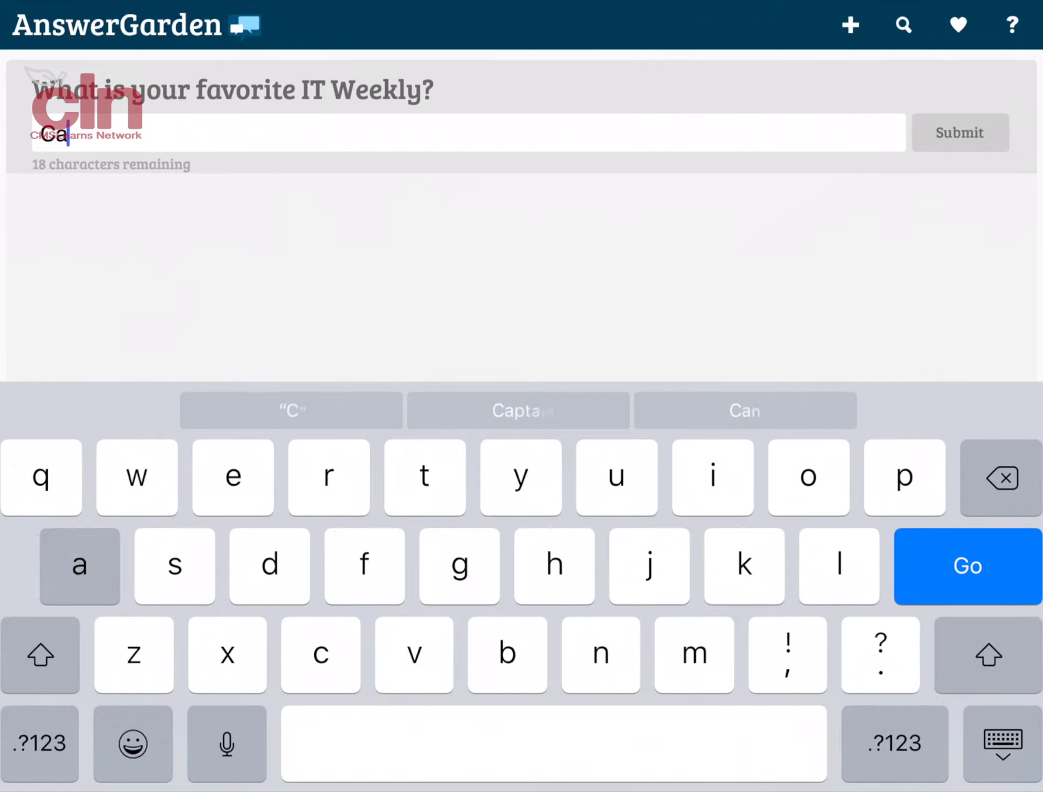
type("nvas")
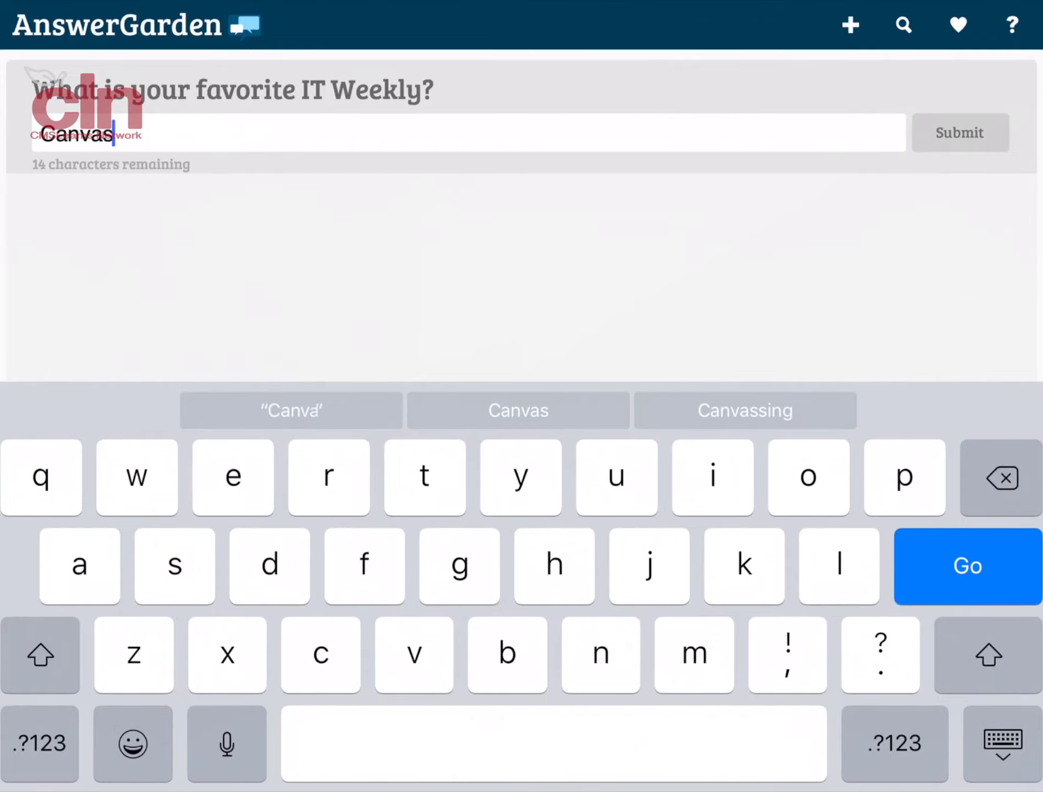
key("Return")
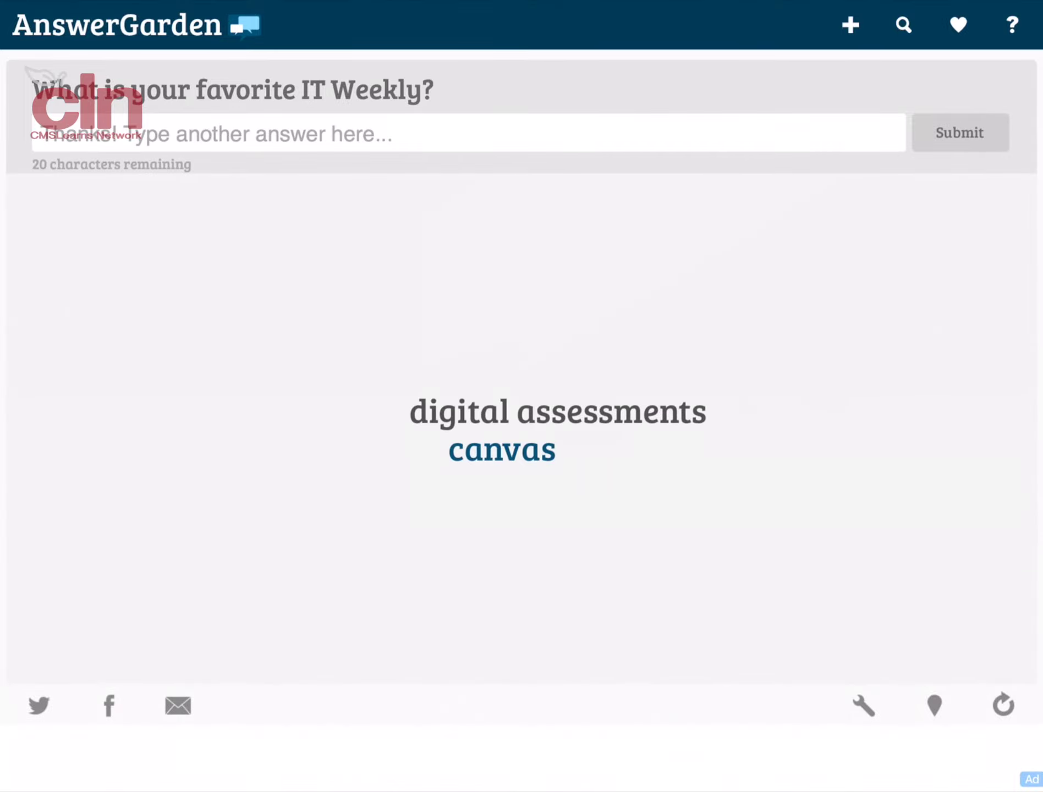